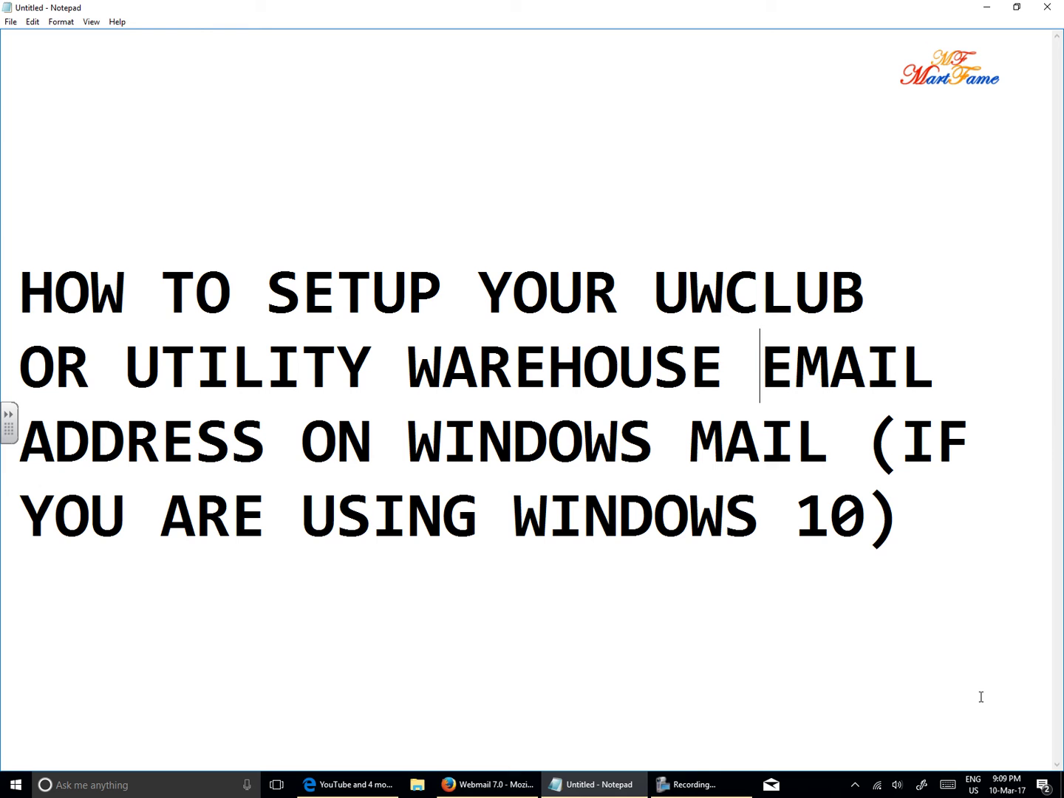
Minimize the tutorial Notepad note to reveal the Windows desktop.
click(994, 8)
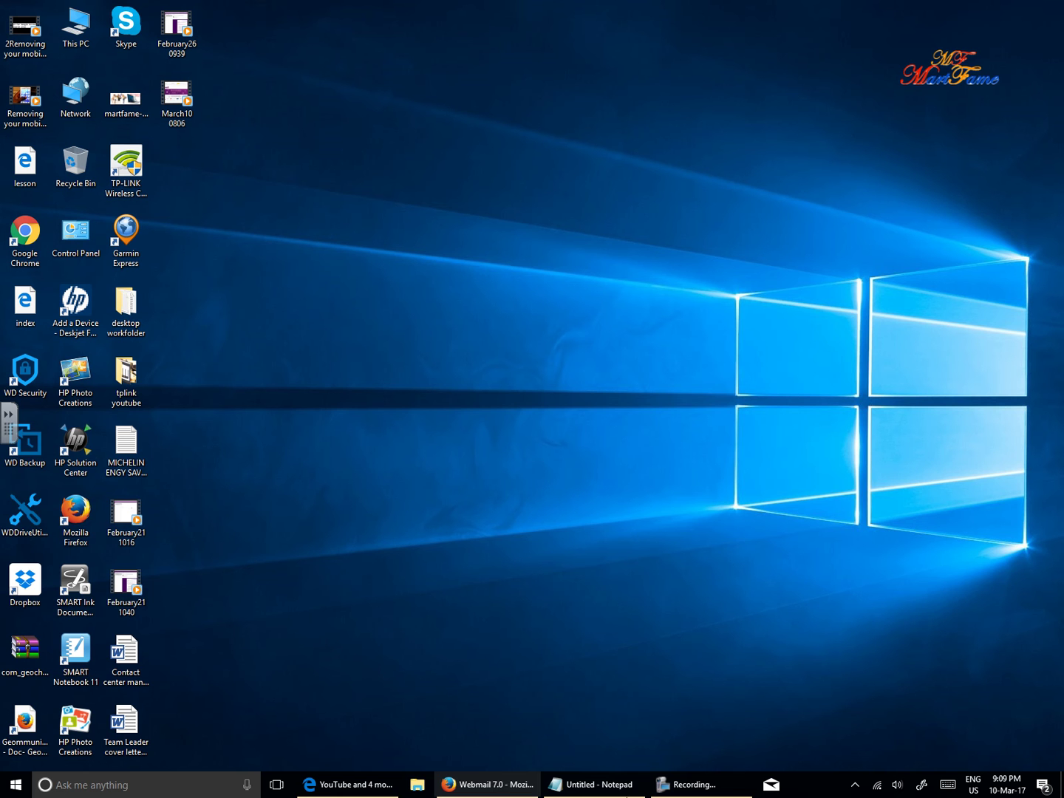
Search the computer for 'mail' from the taskbar search box.
click(117, 784)
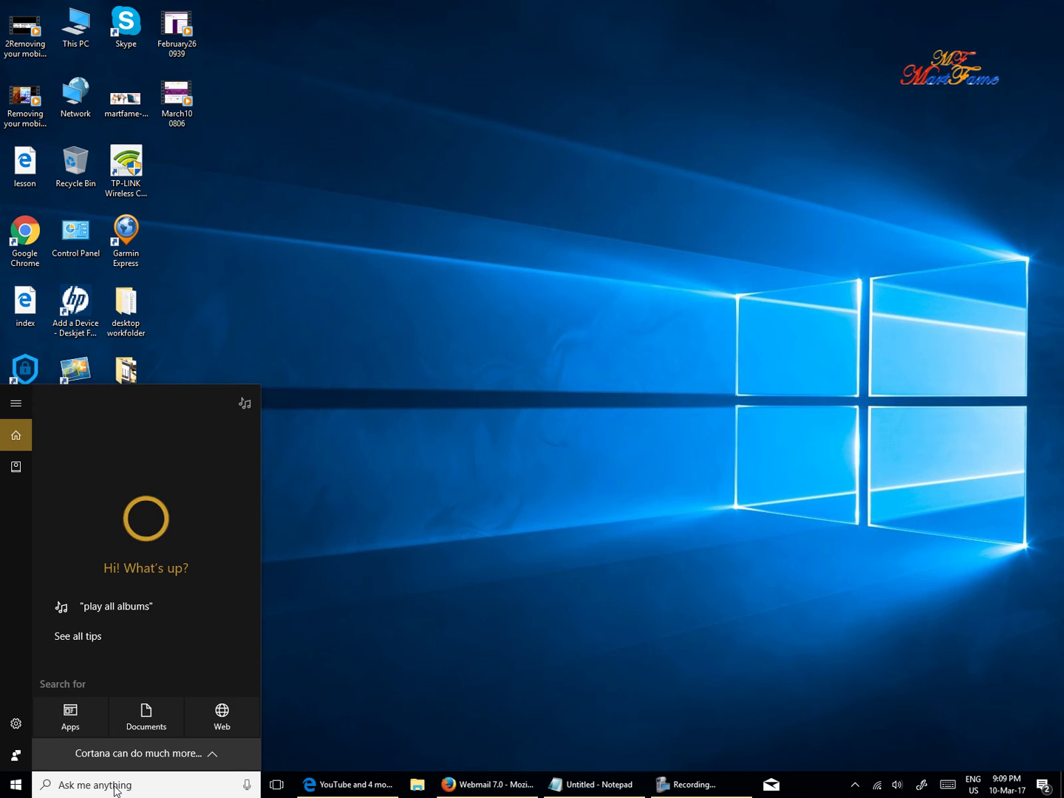
text(mail)
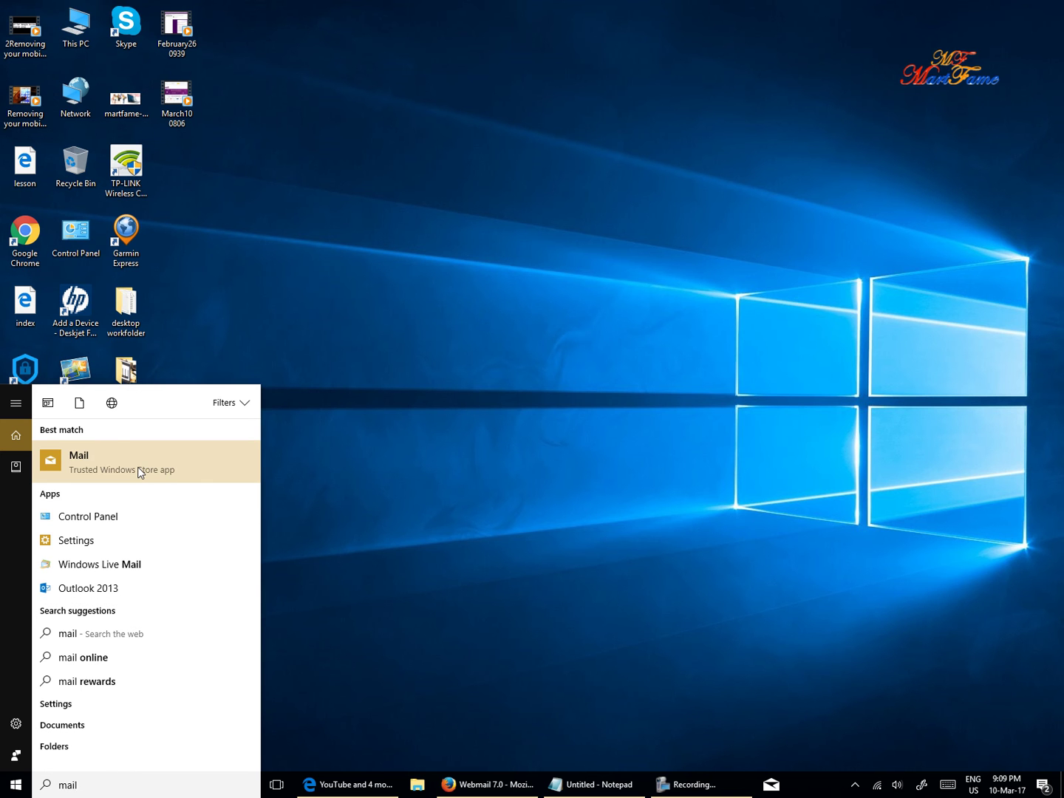
Launch Mail and open Settings > Manage Accounts to list the Hotmail account.
click(140, 472)
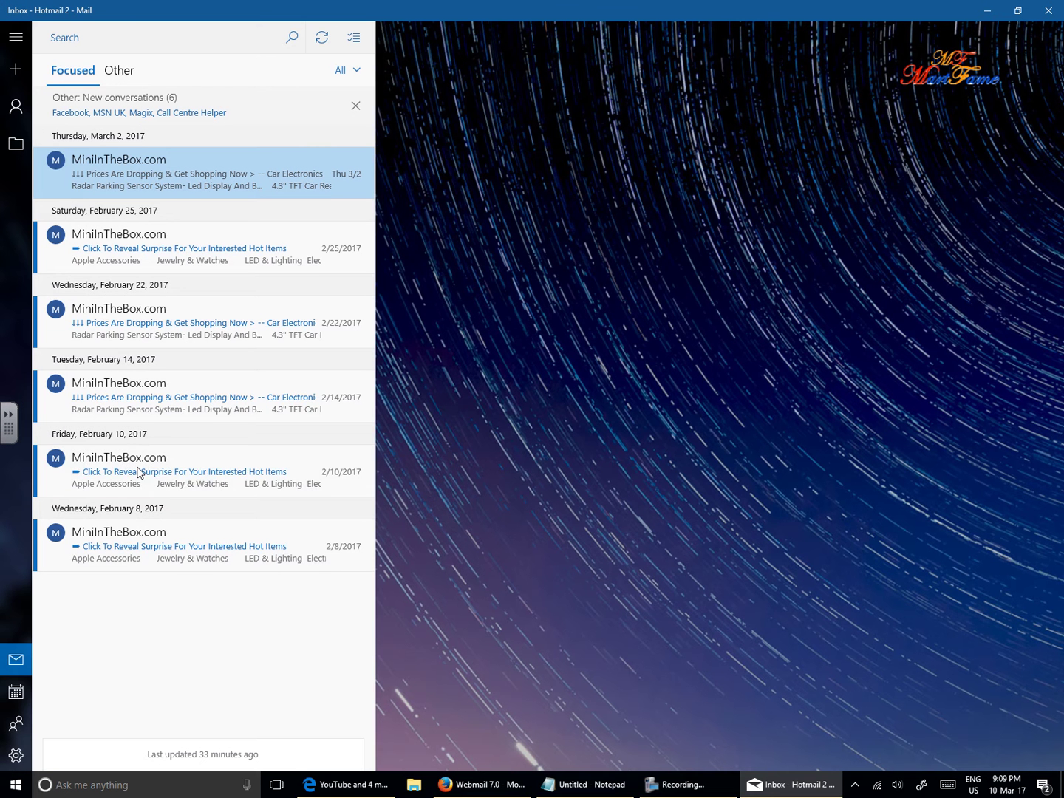
mouse_move(143, 481)
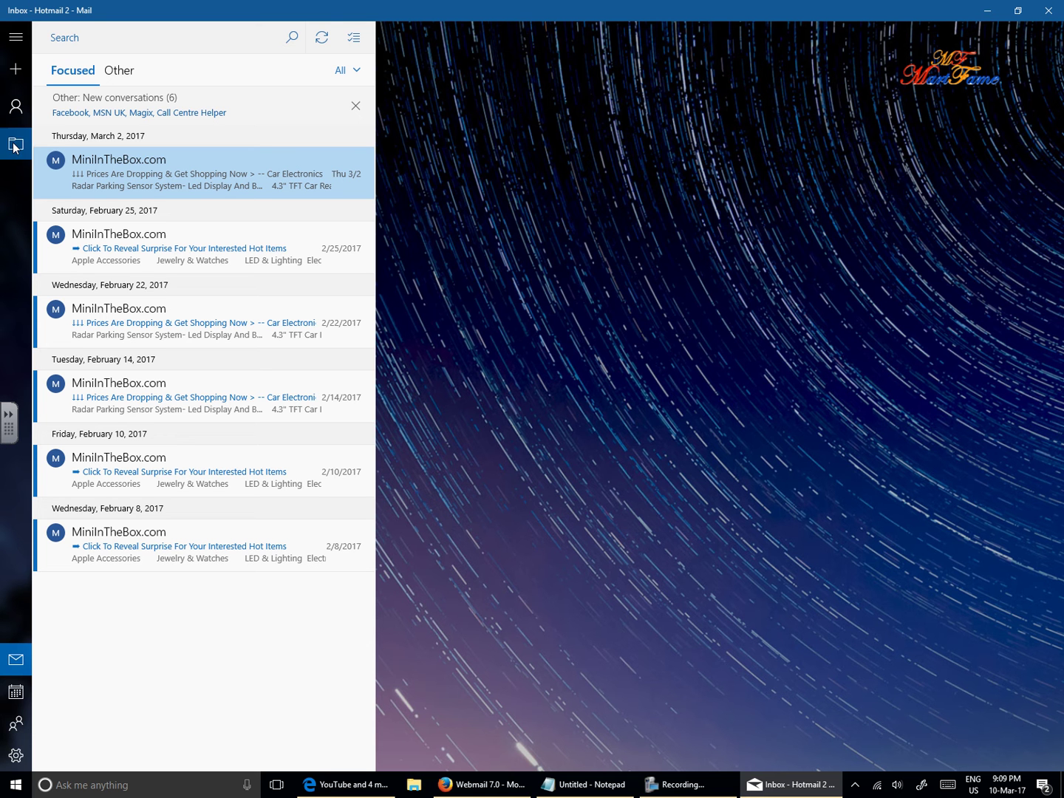
click(15, 755)
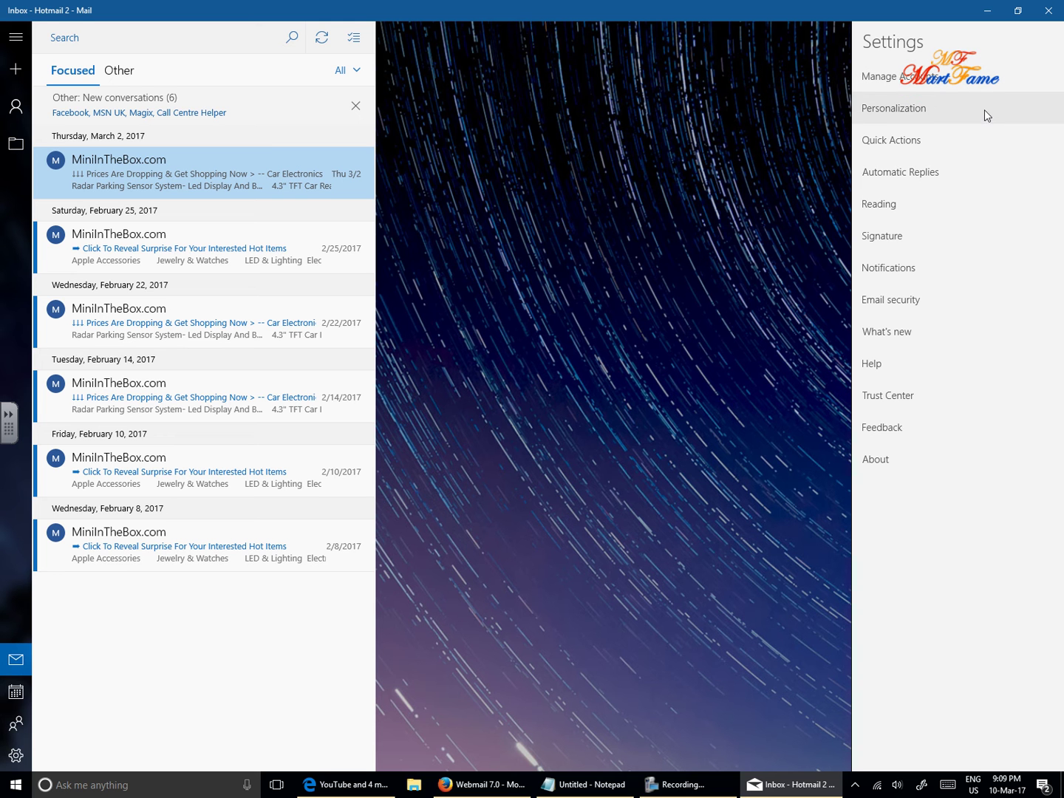
click(912, 83)
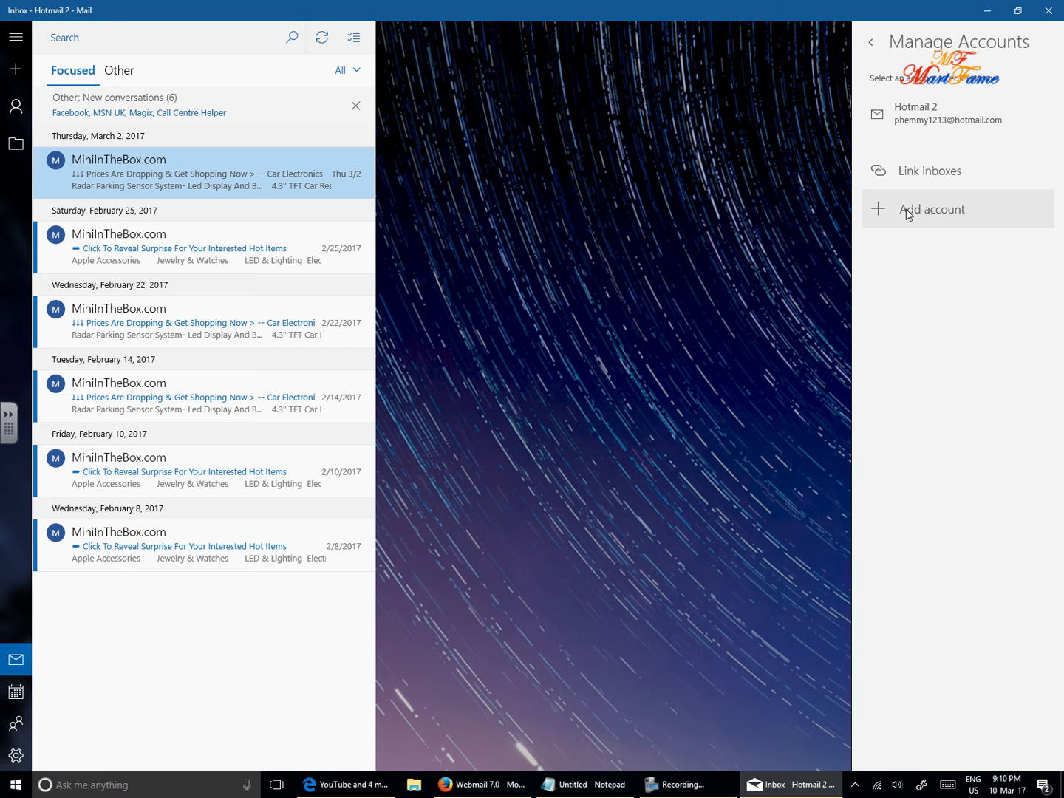
Add a new account of type Other account (POP, IMAP).
click(942, 215)
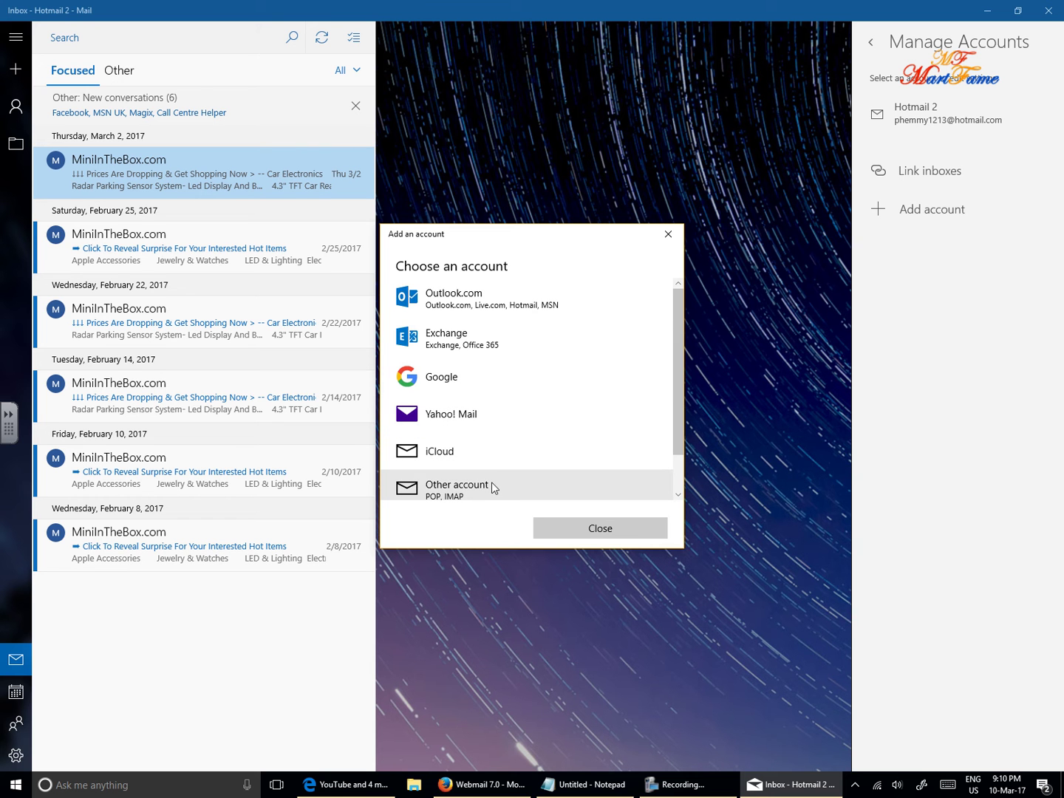
scroll(523, 469, down, 1)
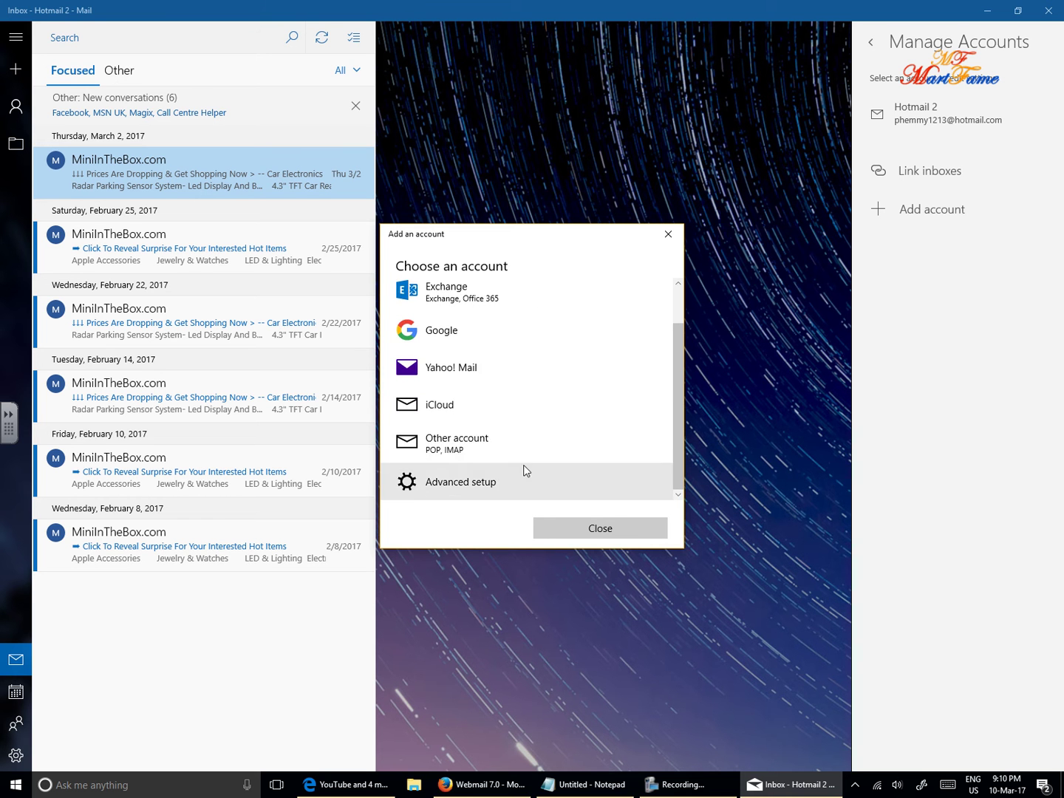
click(471, 451)
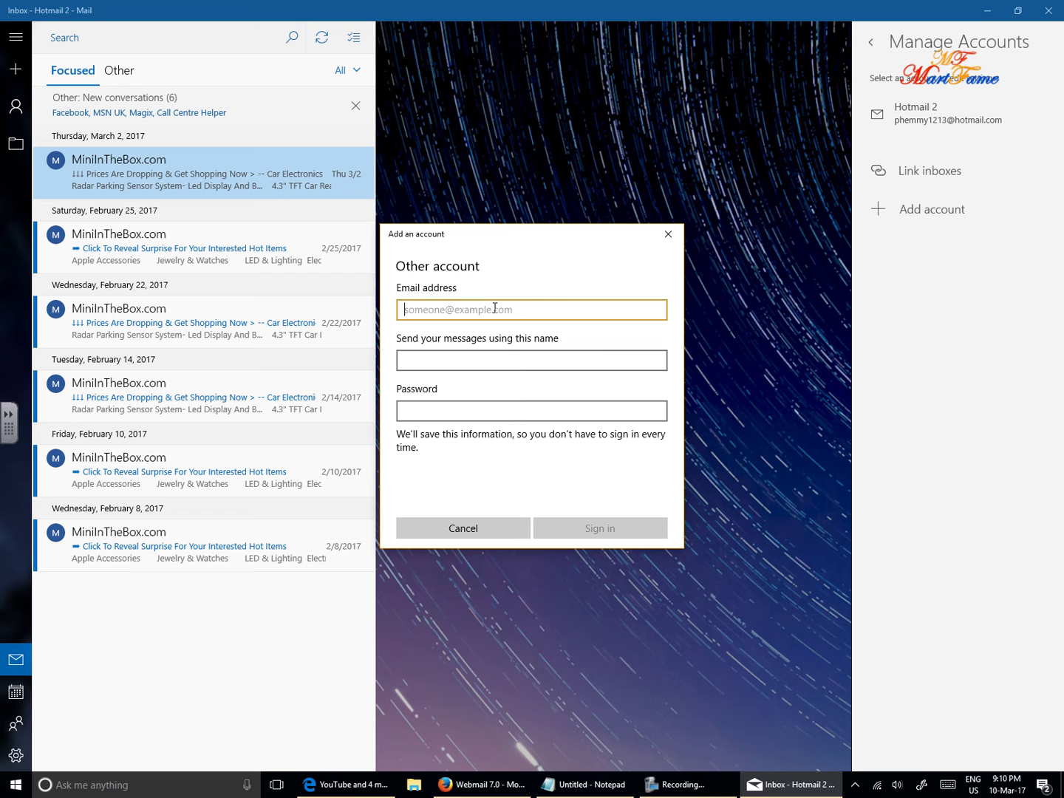
Enter the uwclub.net email address, sender display name and account password, then sign in.
click(466, 362)
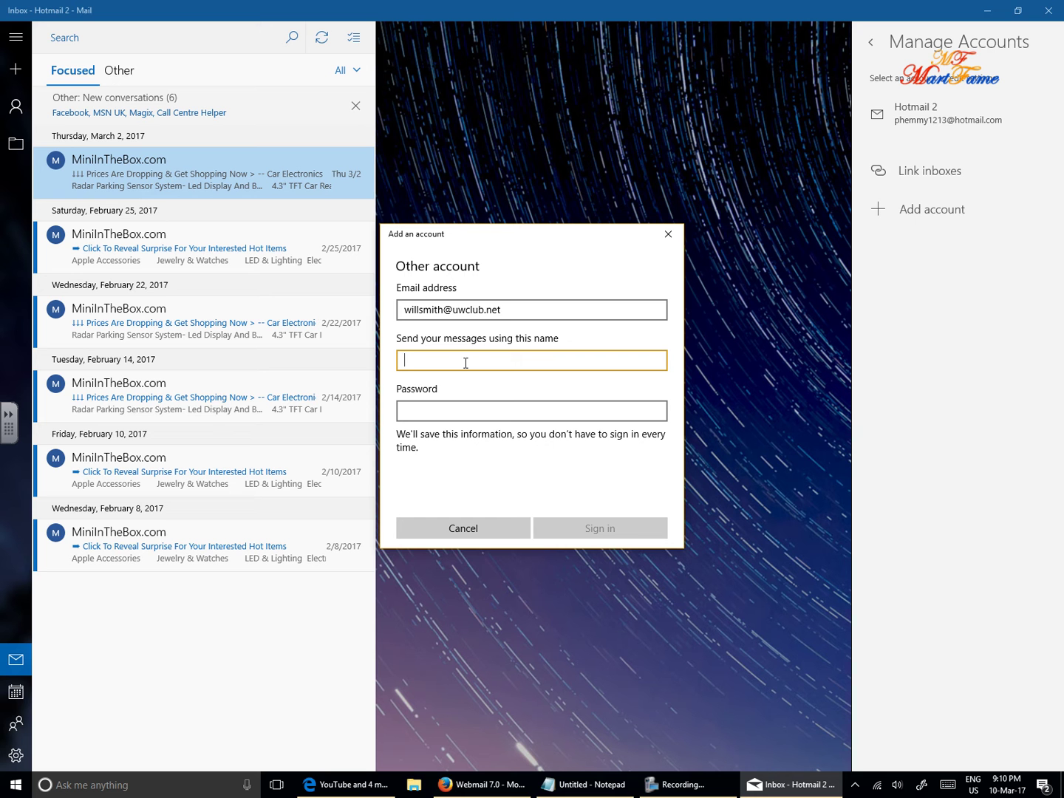
click(515, 417)
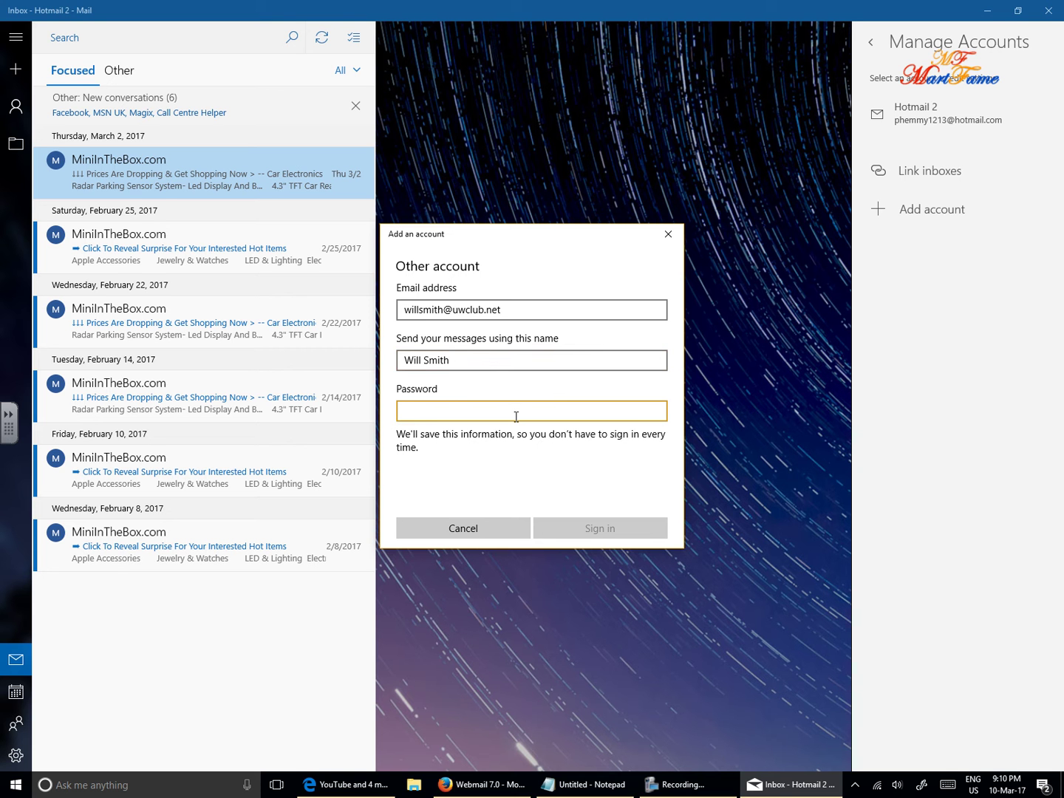
text(•••••••••••••)
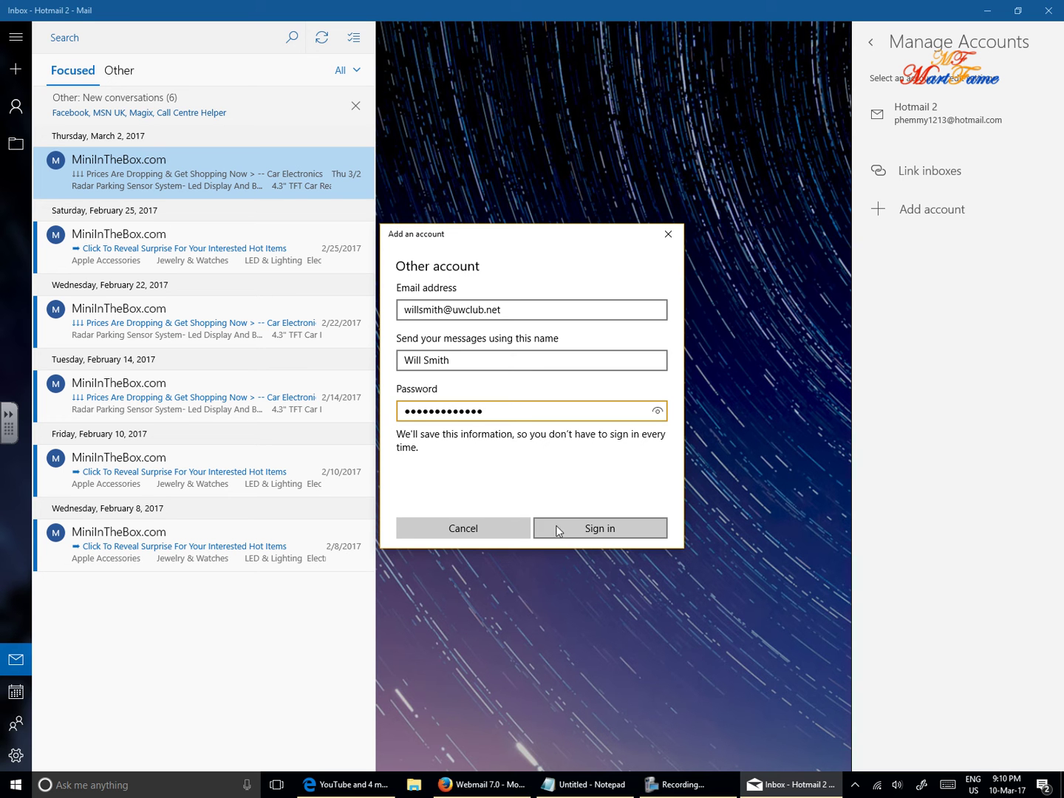
click(585, 528)
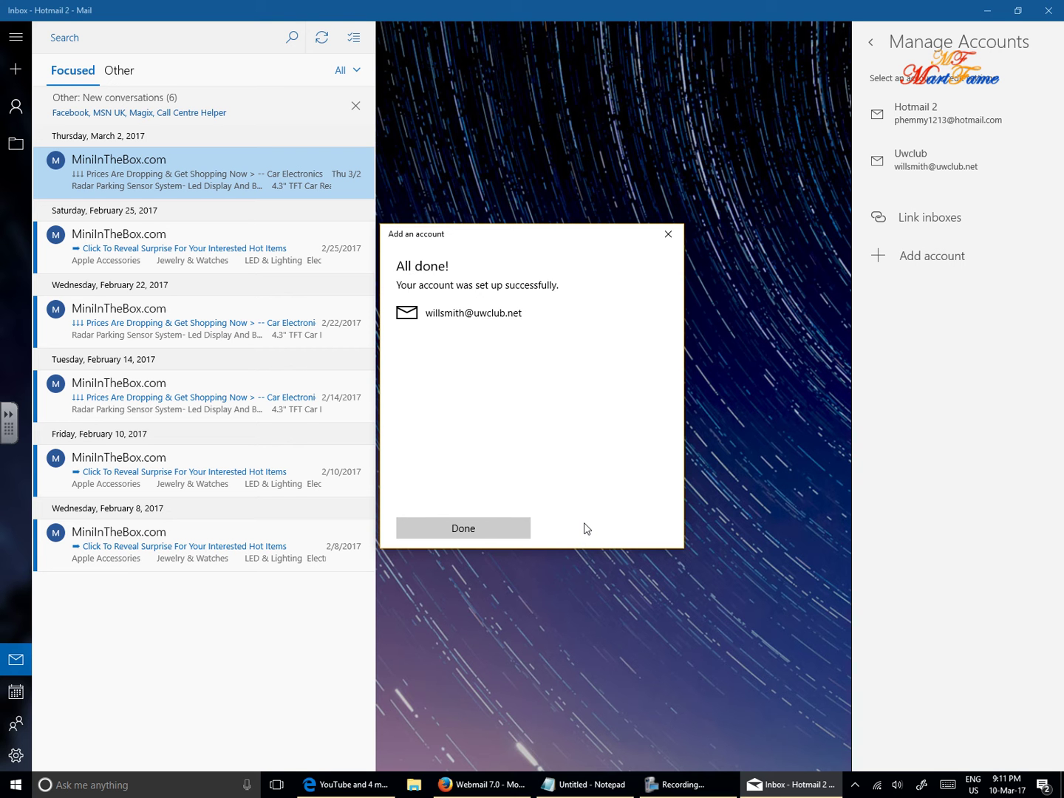
Close the account setup and management panels, then switch to the Uwclub inbox.
click(479, 532)
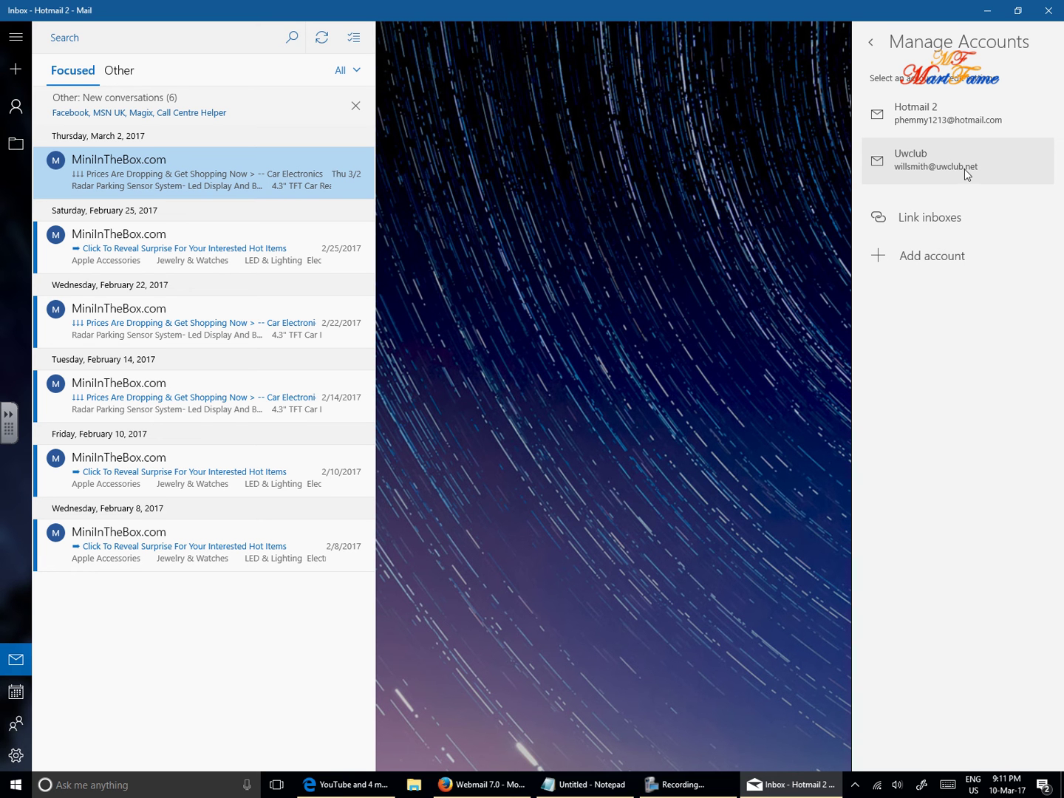
click(615, 209)
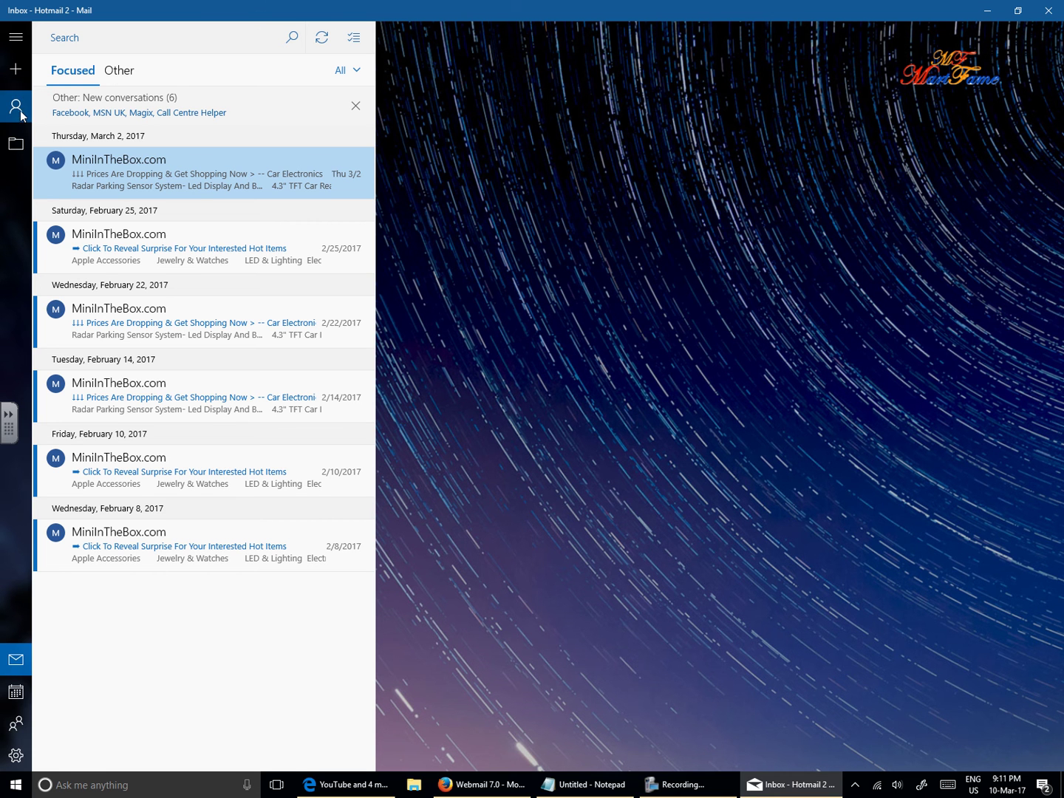
click(17, 109)
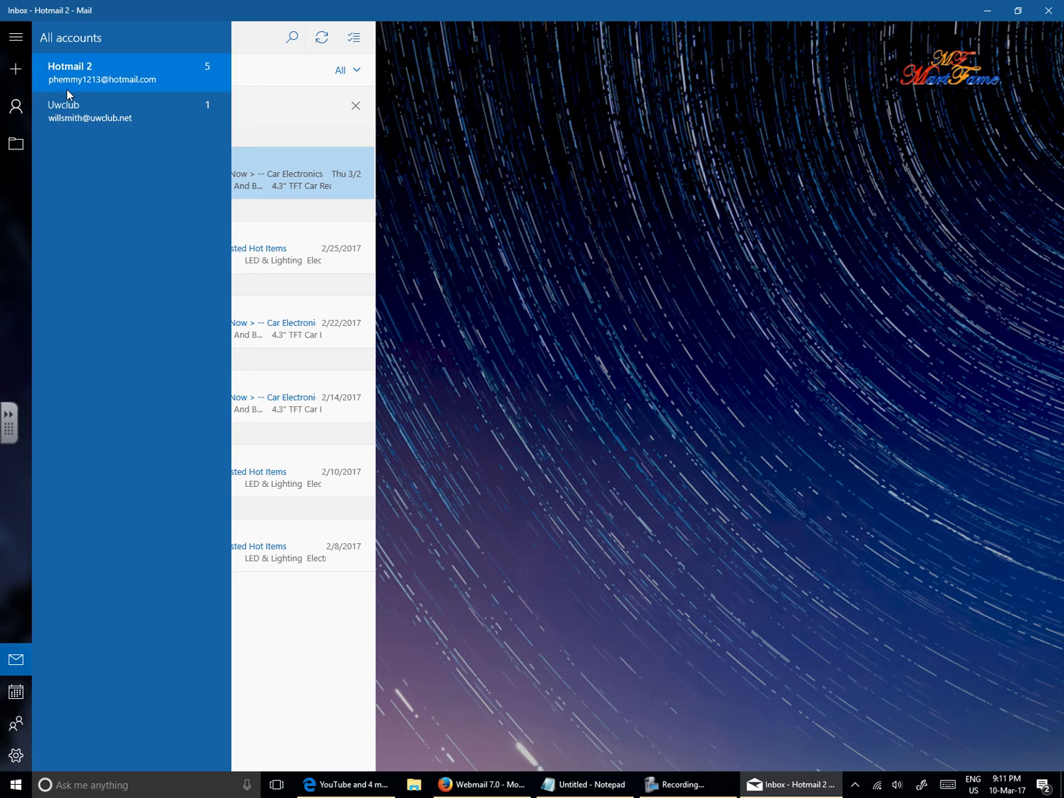
click(107, 121)
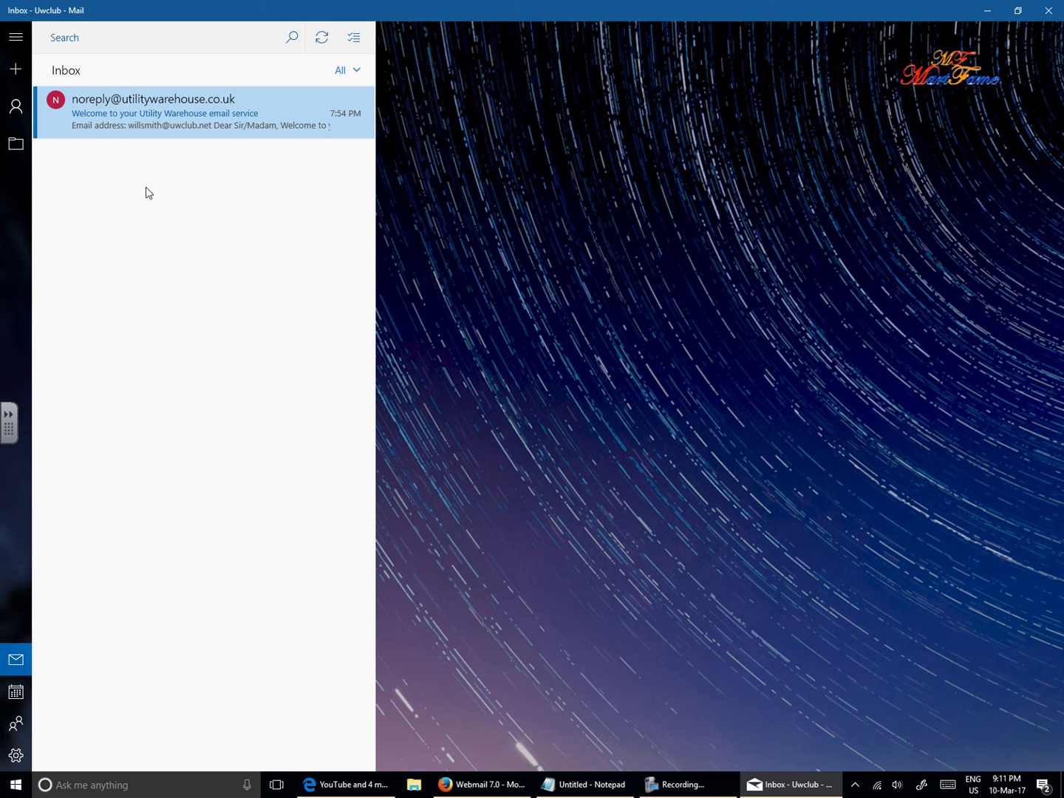
Send a mail to the other uwclub.net address with subject and body 'youtube'.
click(15, 74)
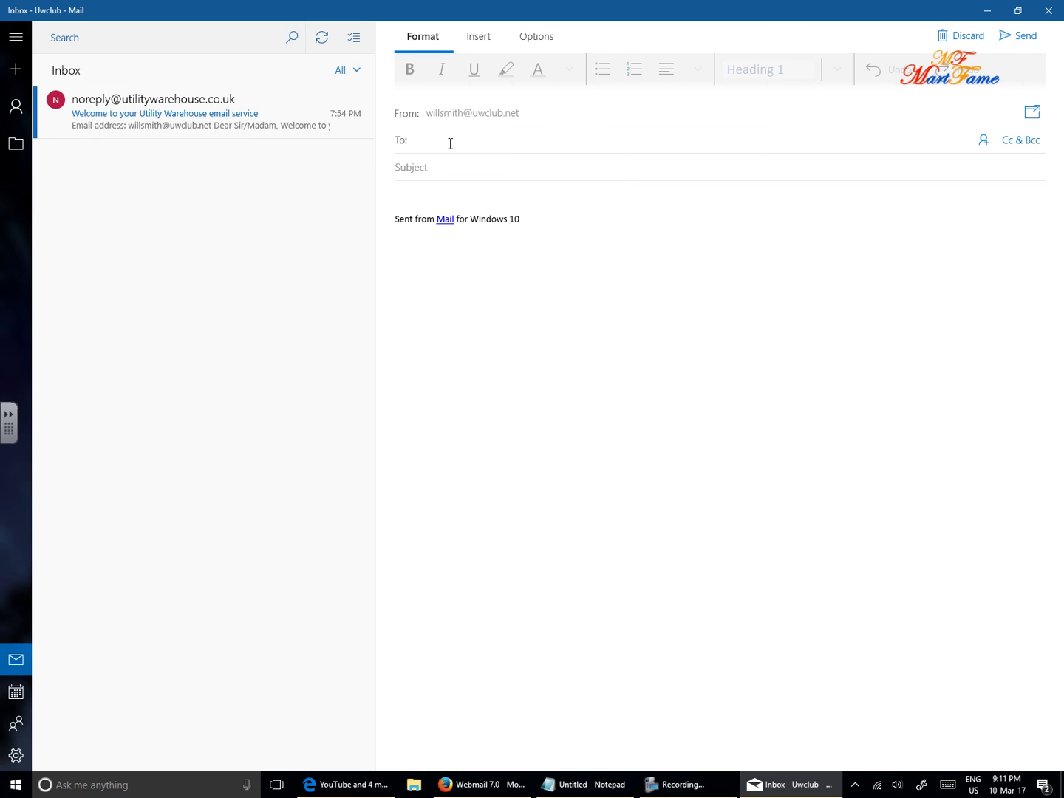
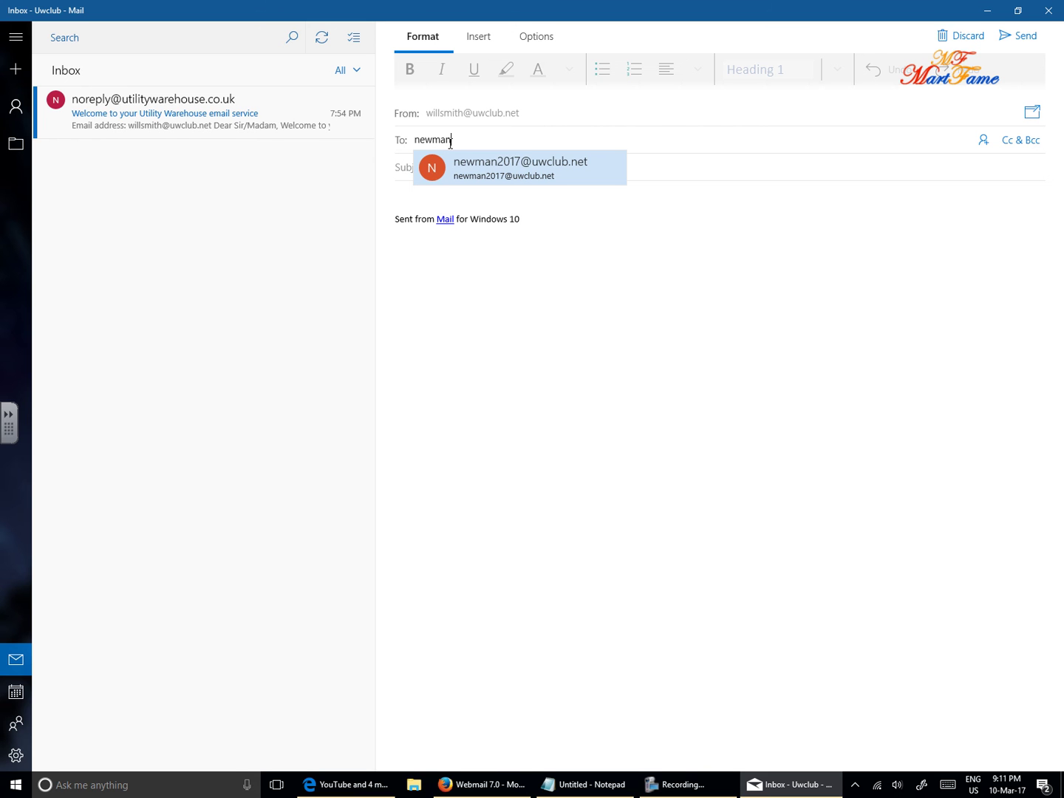
click(545, 170)
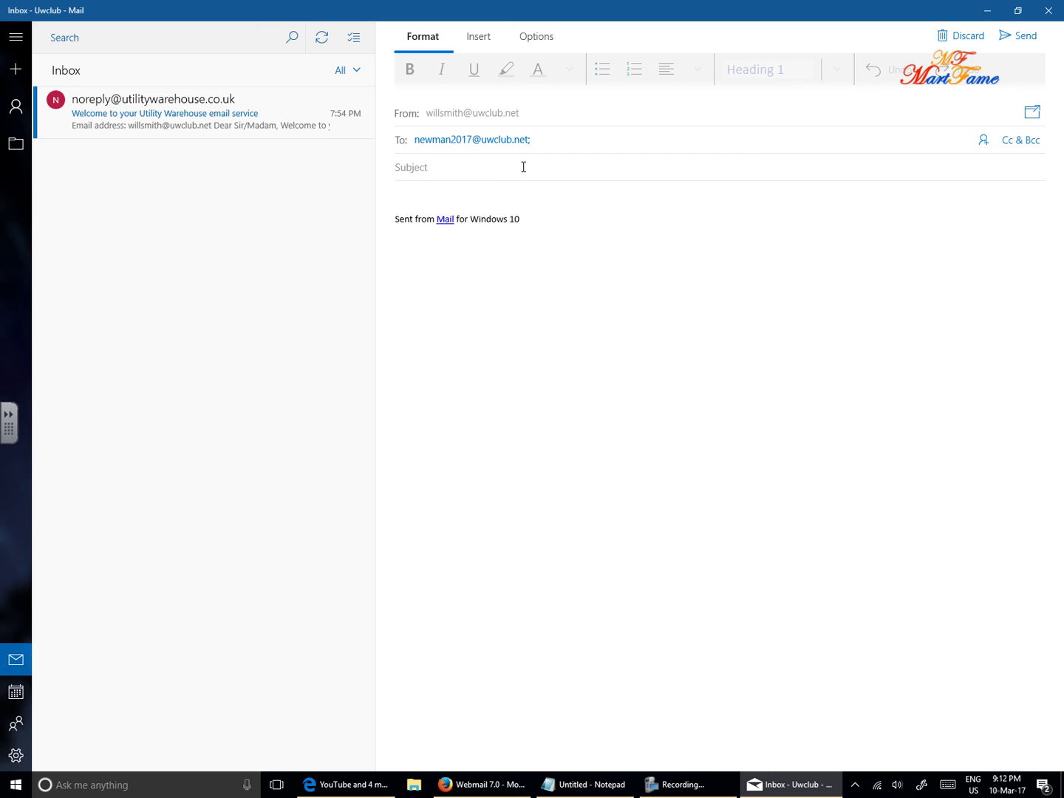
text(youtube)
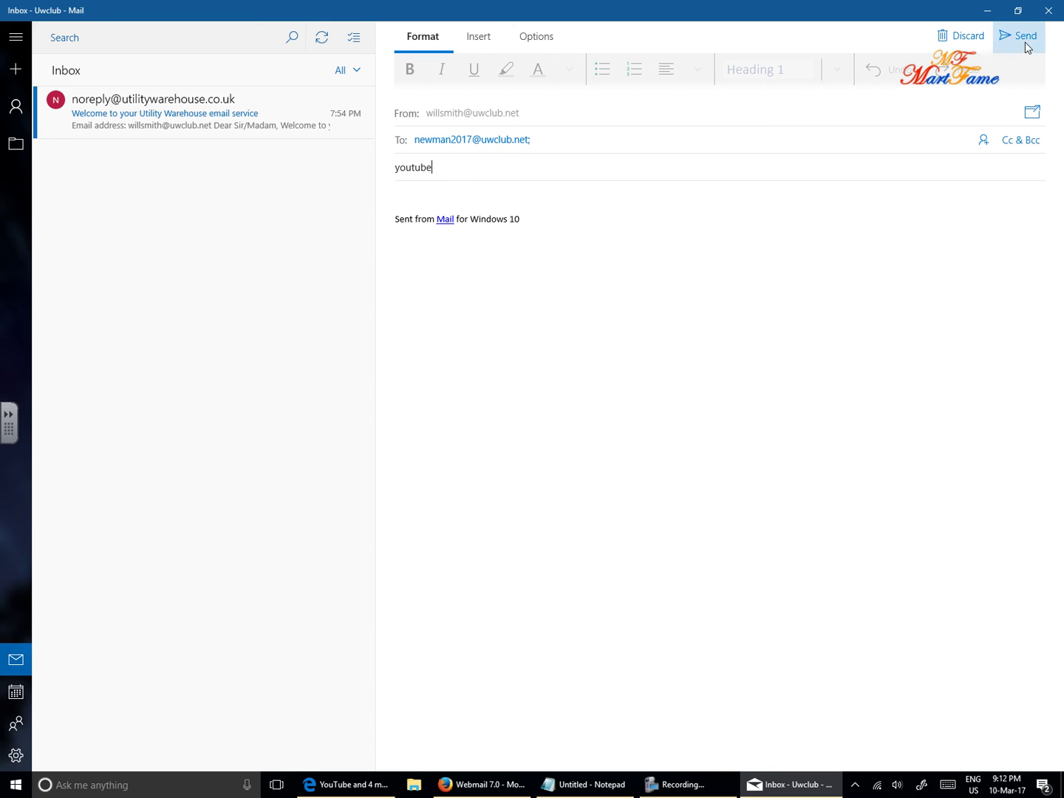
click(455, 200)
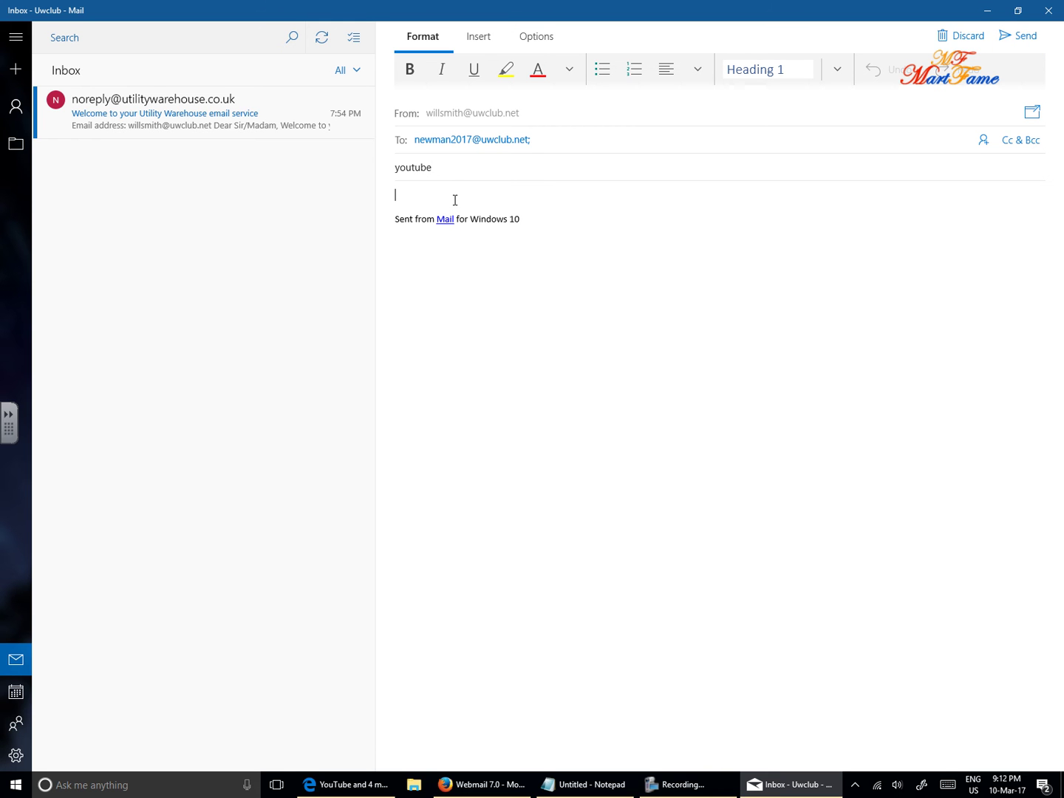
text(youtube)
click(1023, 37)
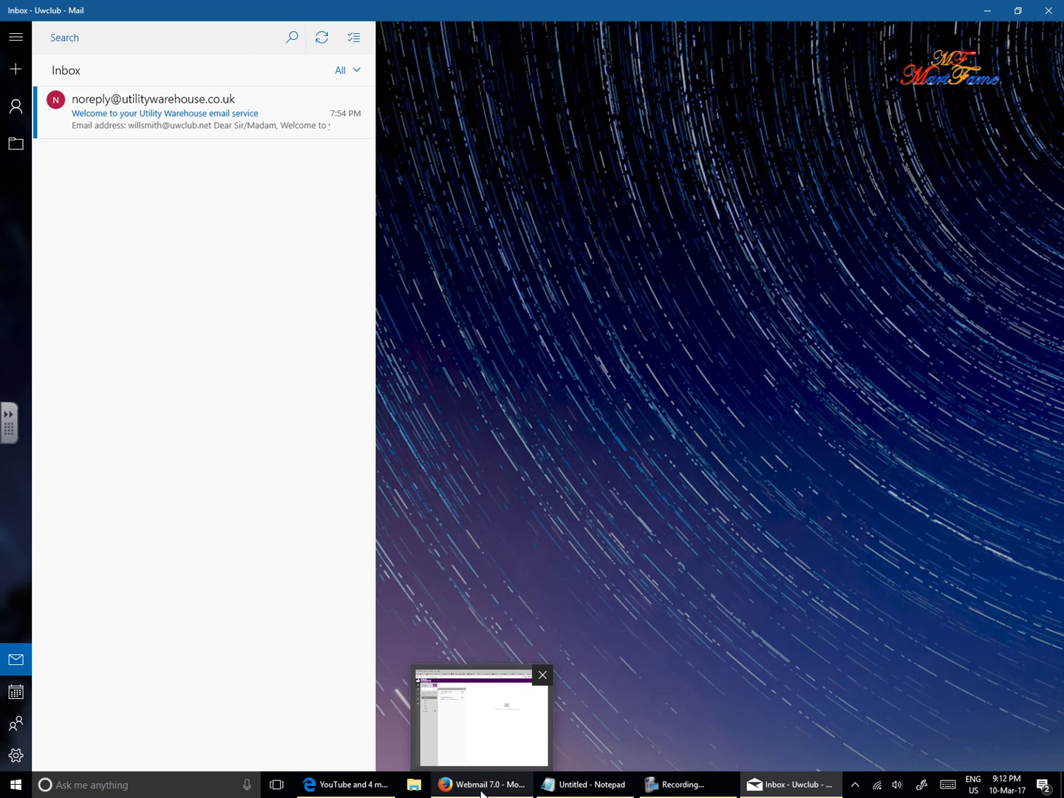
In Firefox webmail, refresh the Inbox and open the new youtube email.
click(482, 784)
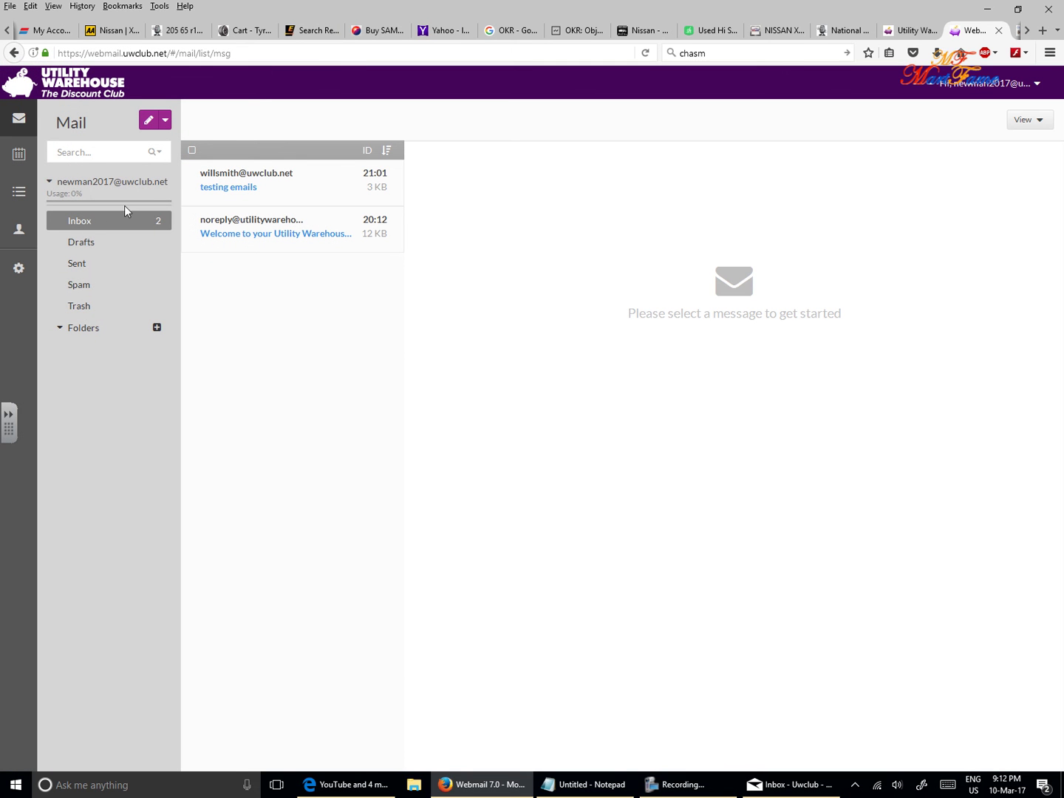
click(102, 222)
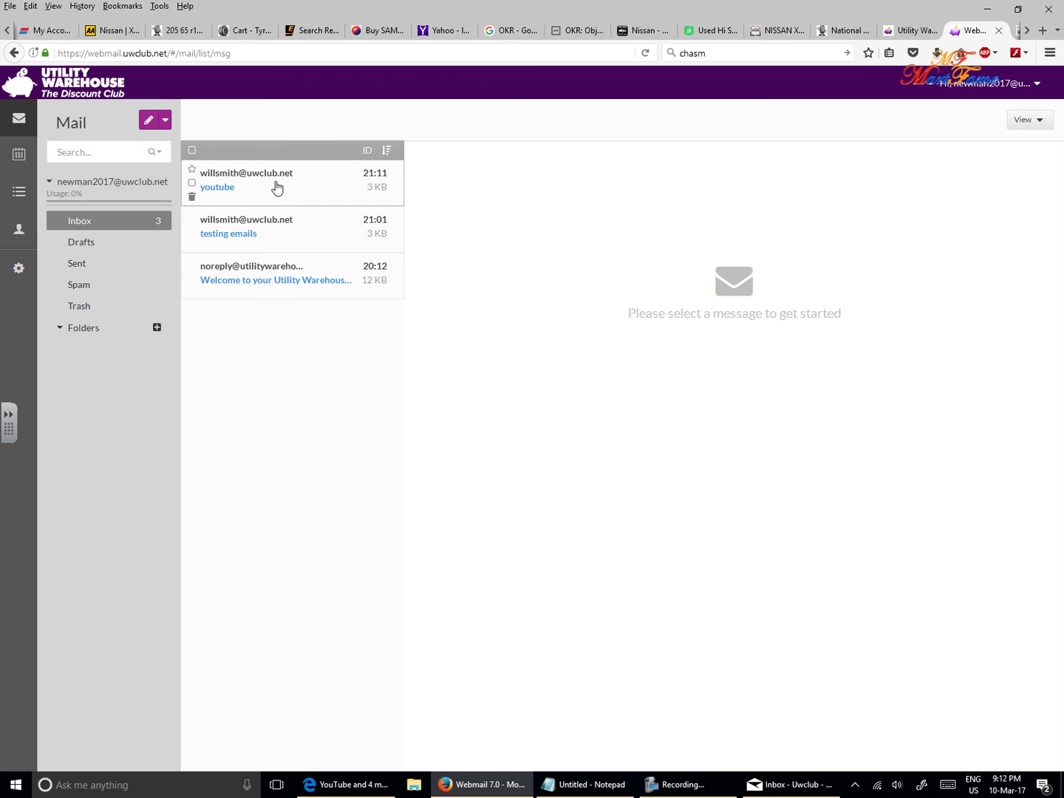
click(277, 188)
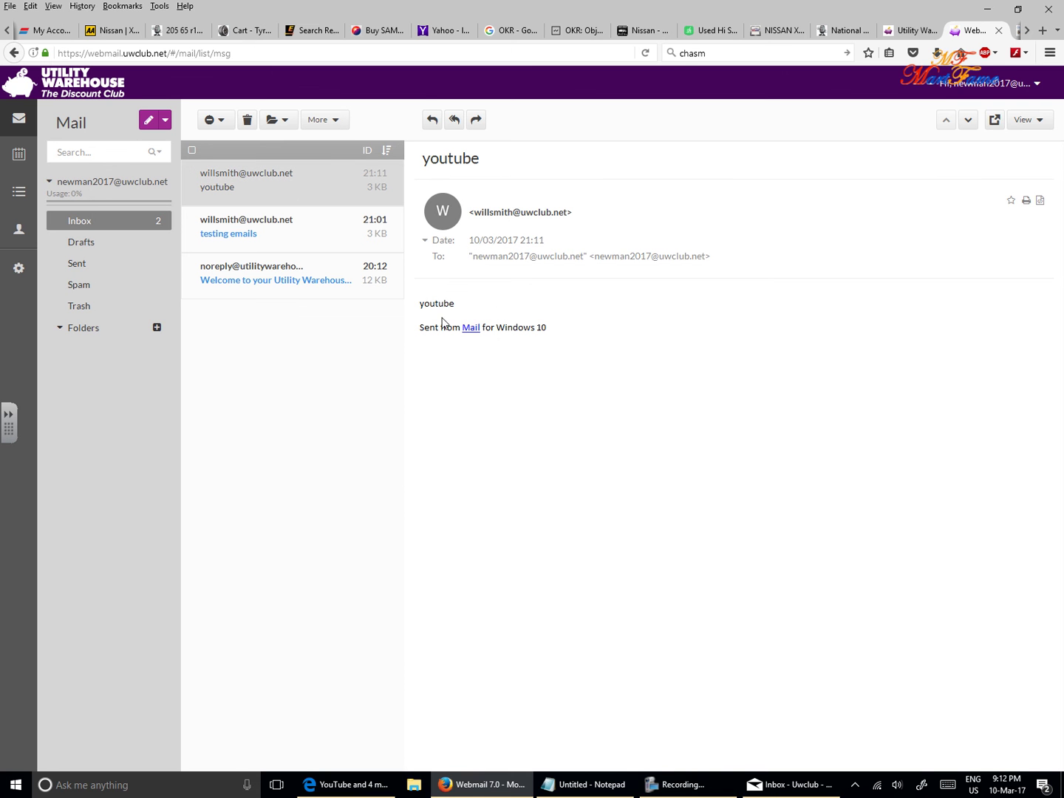
drag(455, 302, 408, 304)
Reply 'gotcha youtube' to the youtube email and return to Mail.
click(437, 126)
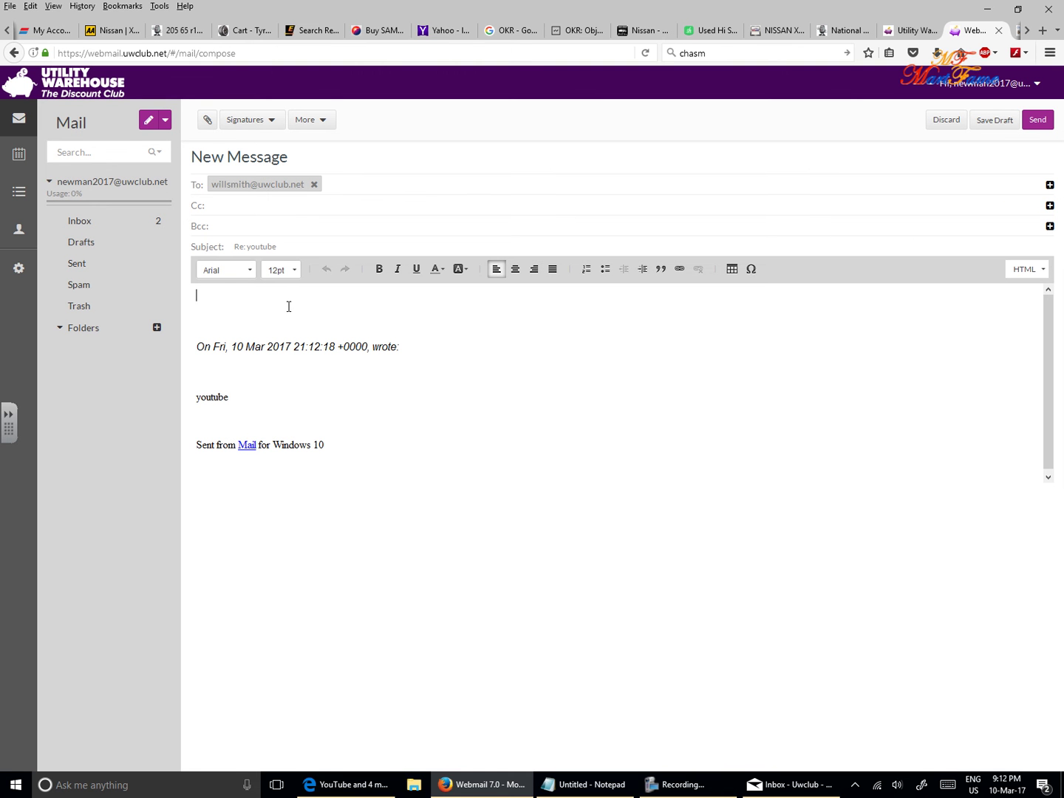
text(go)
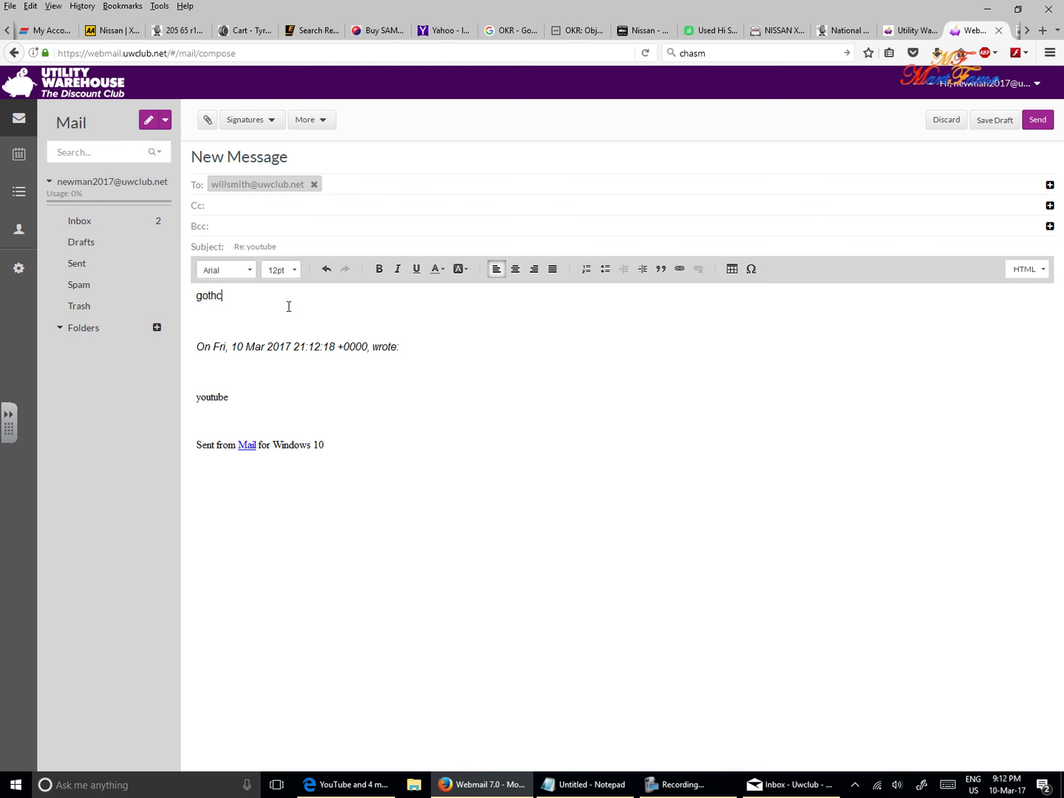
text(tcha youtube)
click(1038, 121)
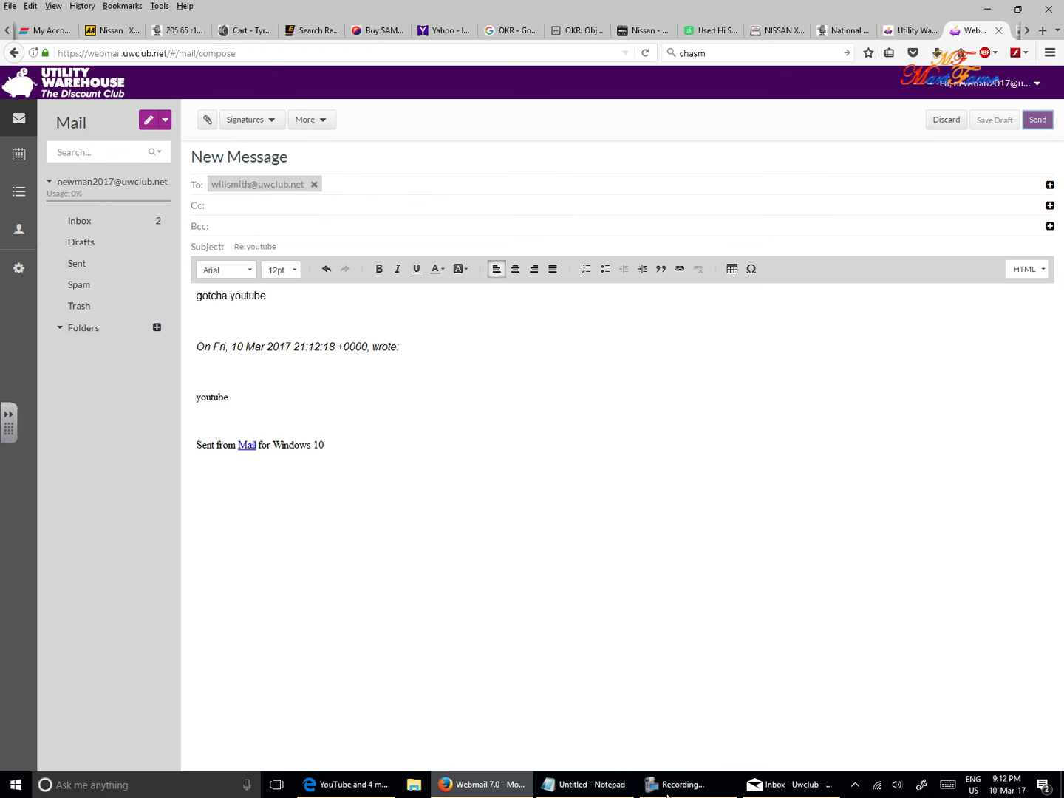
click(800, 791)
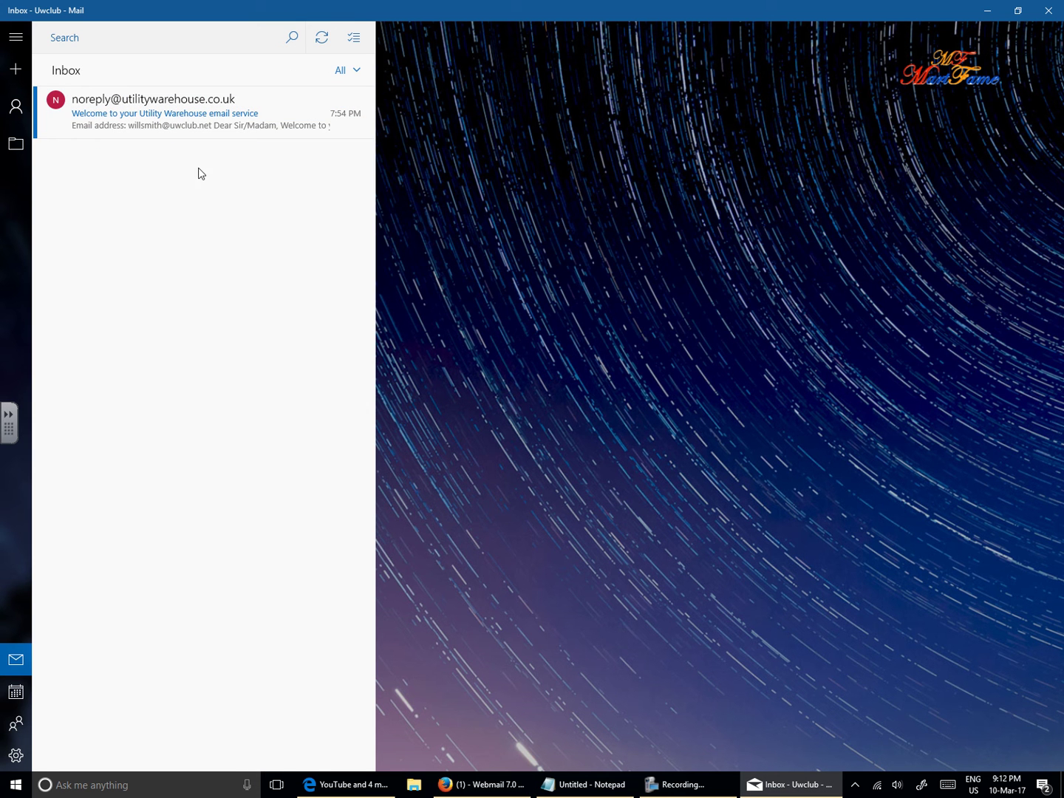
Sync the Uwclub inbox and open the Re: youtube reply reading 'gotcha youtube'.
click(324, 43)
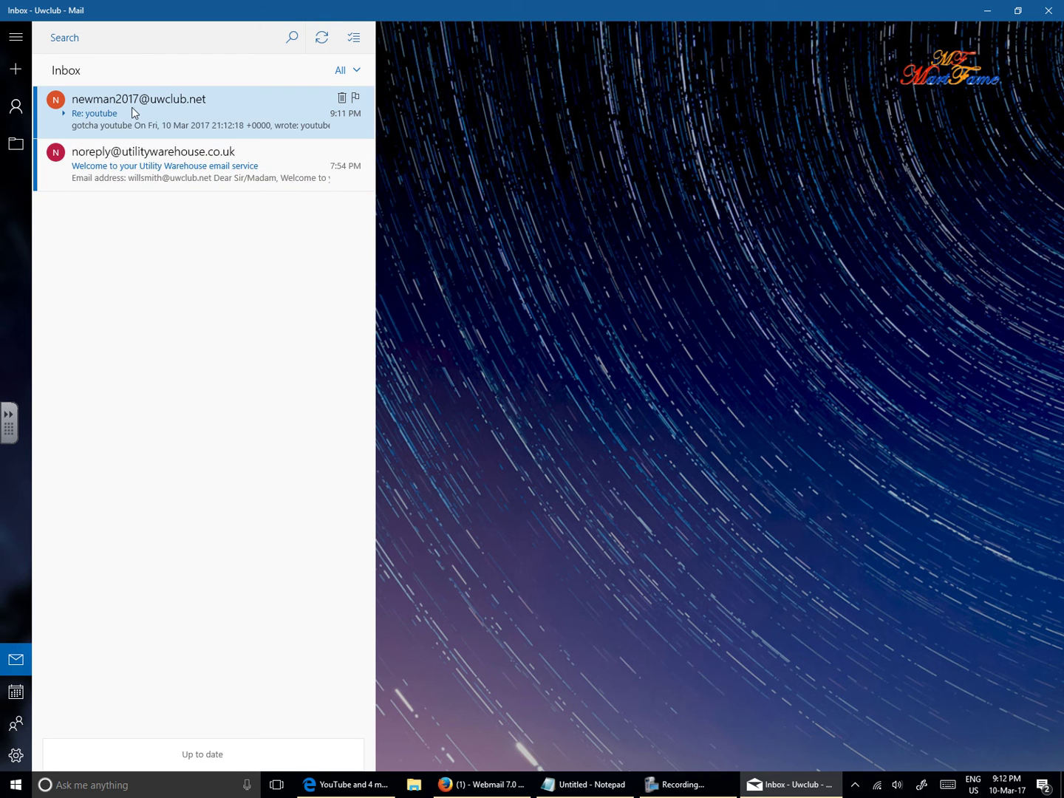
click(141, 110)
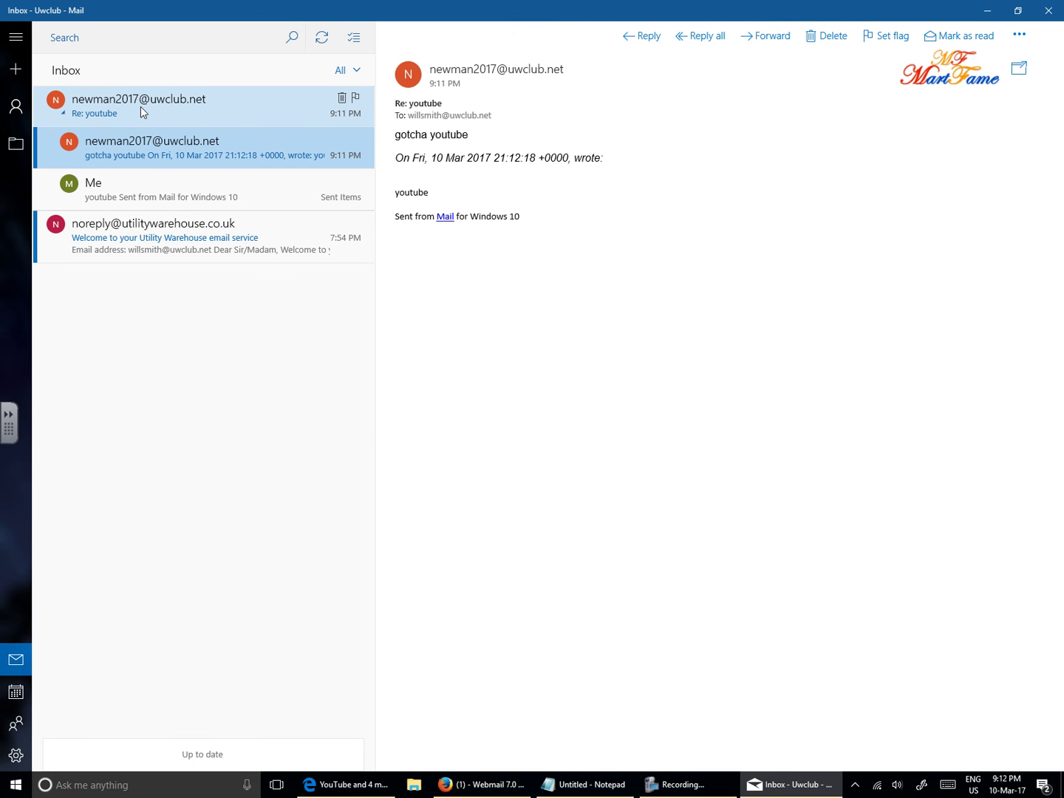